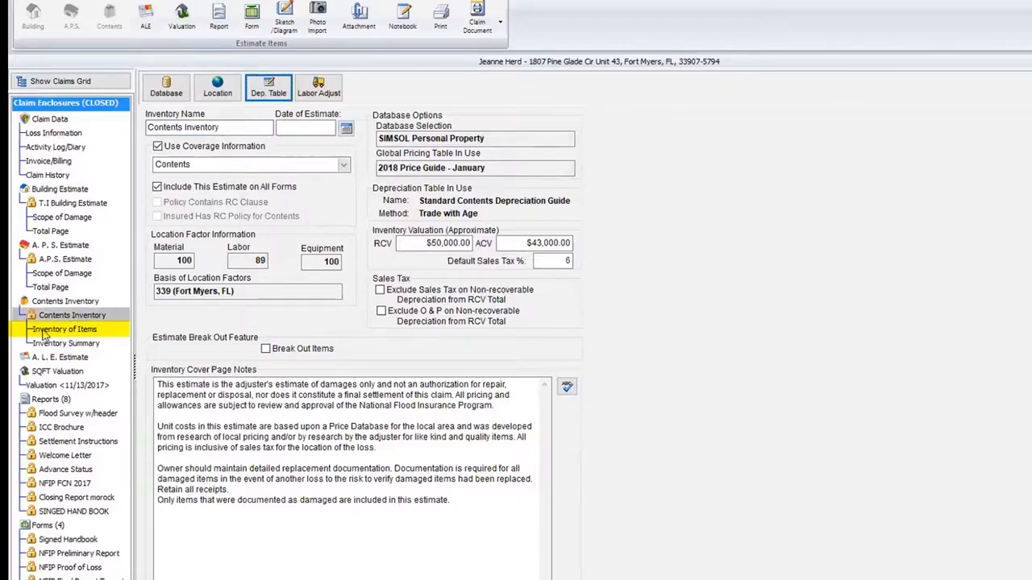
# - Show the Contents Inventory summary with its totals down to Contents Final Totals
pyautogui.click(43, 333)
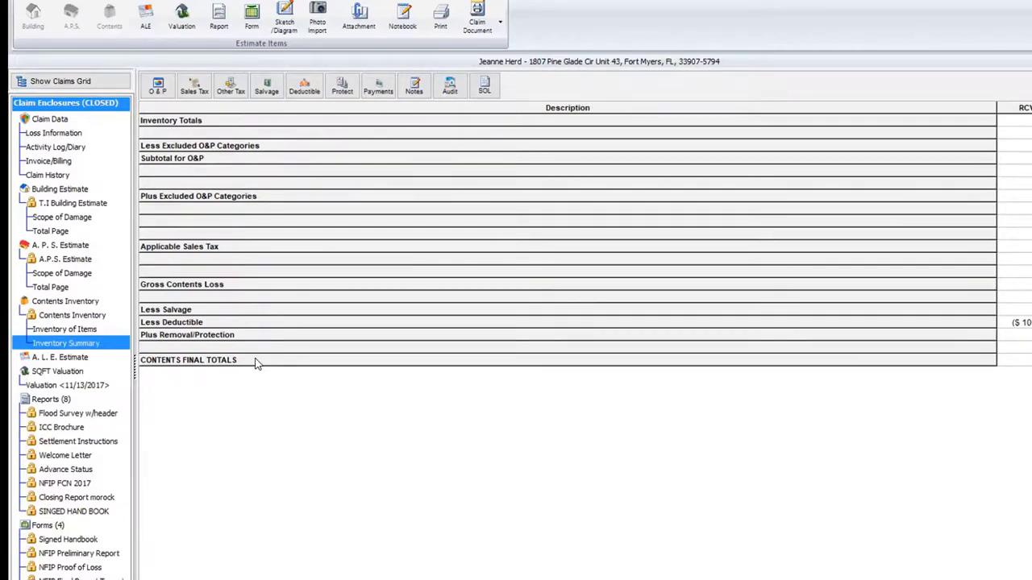
# - Create a new inventory area named 'Dannys Man Cave' and open its scope sheet
pyautogui.click(87, 333)
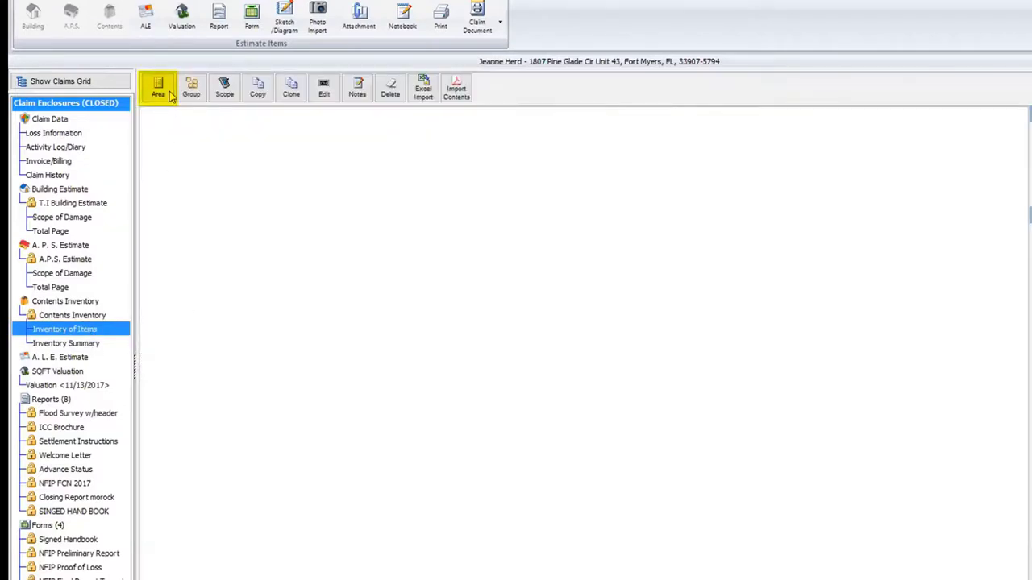
pyautogui.click(161, 92)
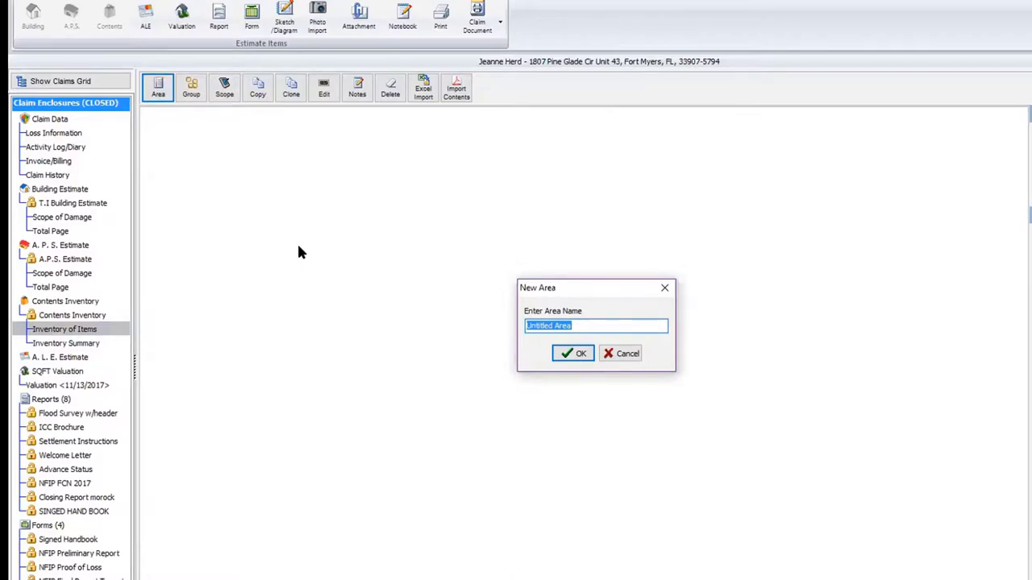
pyautogui.press('BackSpace')
pyautogui.write('Dannys Man Cave')
pyautogui.click(570, 353)
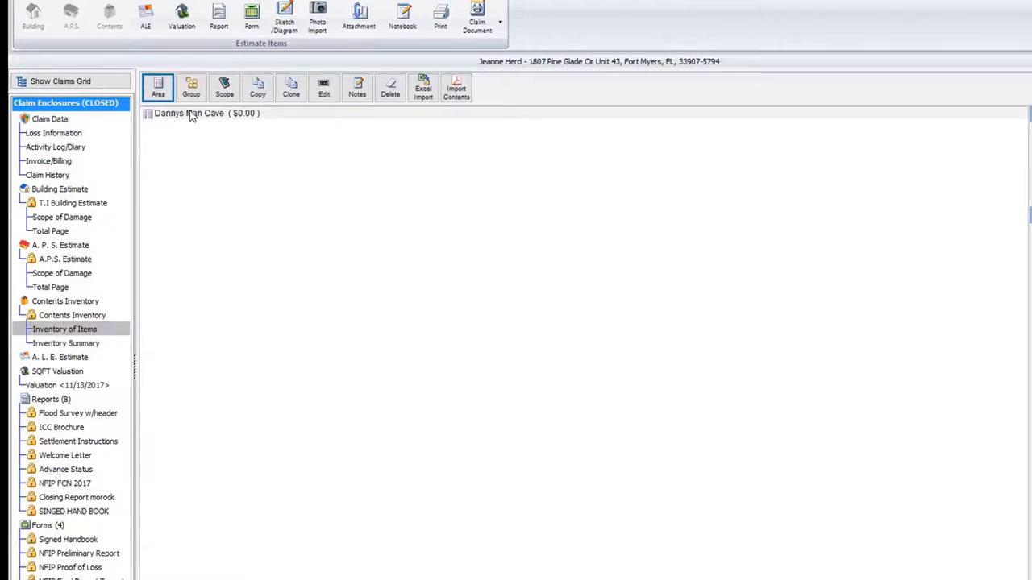
pyautogui.click(191, 116)
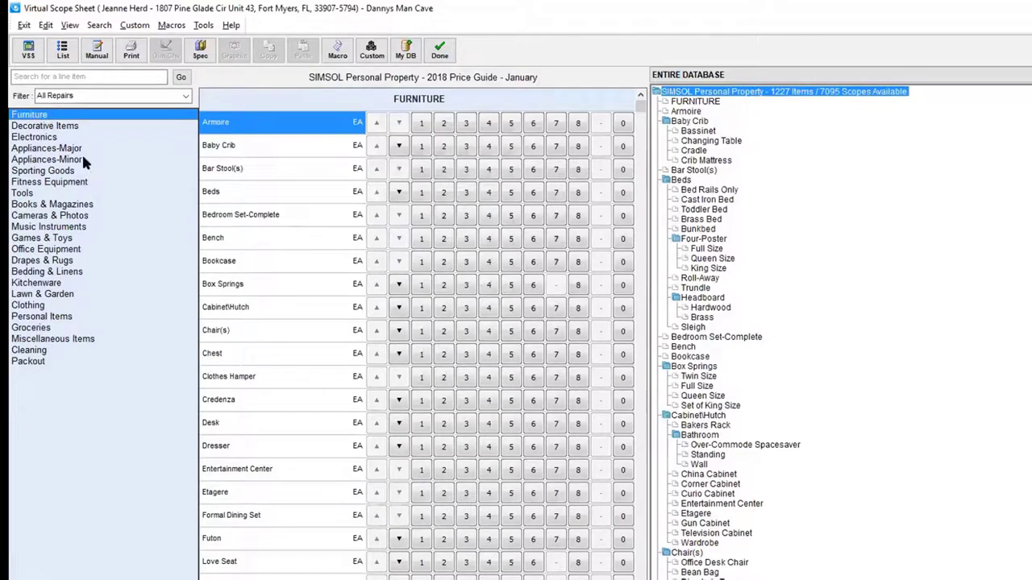
# - Step through the category list from Decorative Items down to Appliances-Minor
pyautogui.click(59, 128)
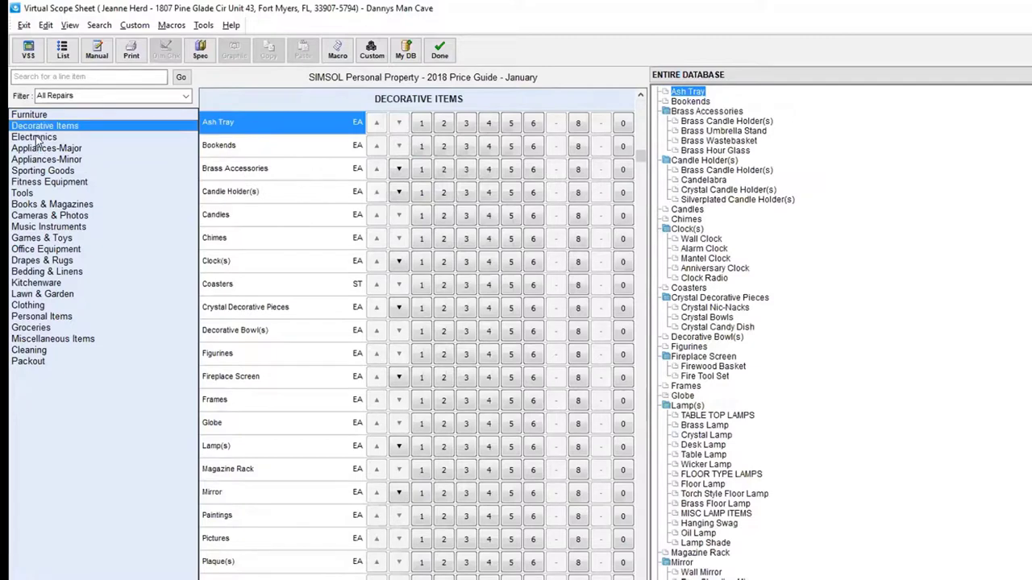
pyautogui.click(33, 137)
pyautogui.click(40, 148)
pyautogui.click(44, 160)
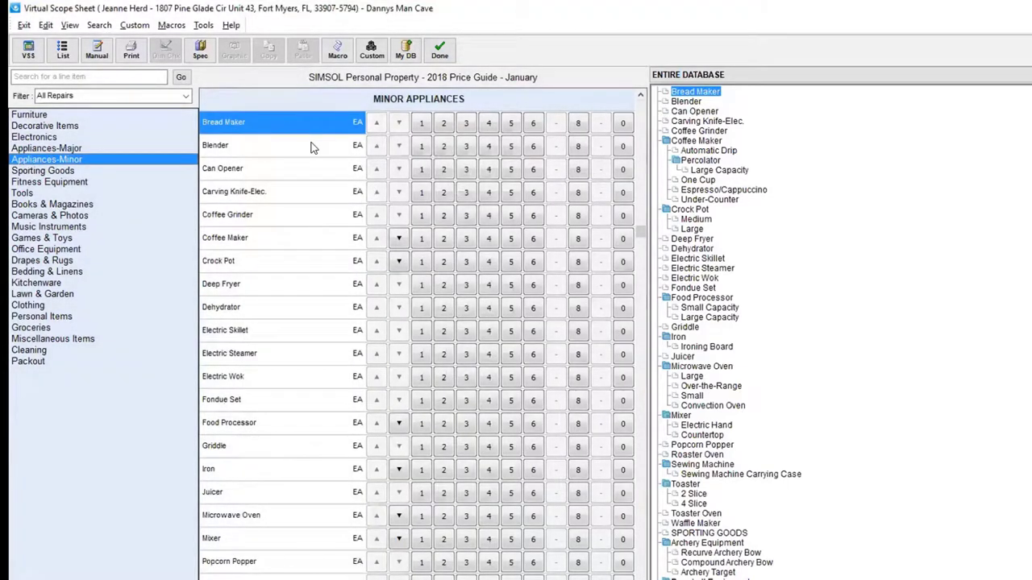
pyautogui.click(324, 237)
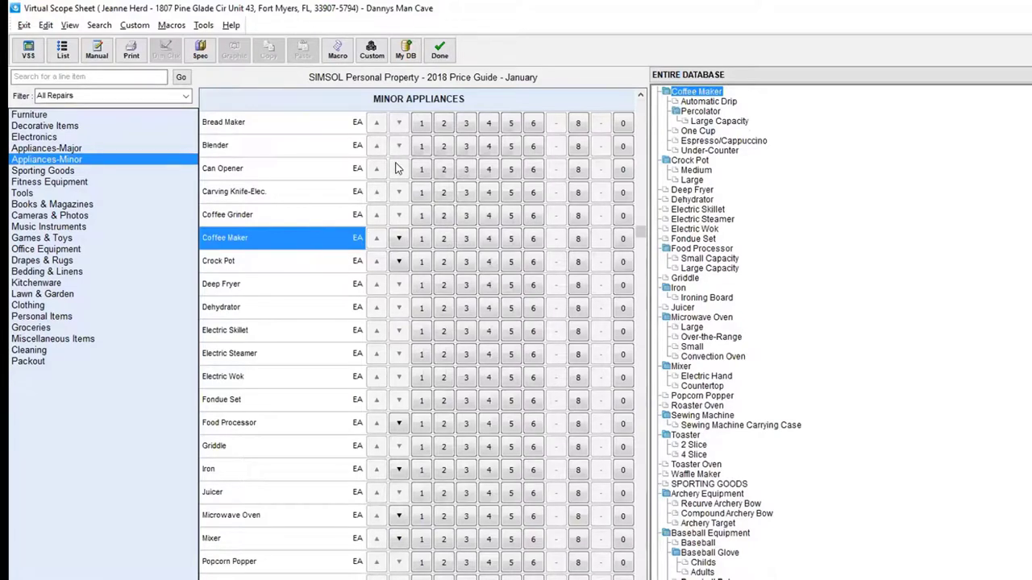
pyautogui.click(399, 239)
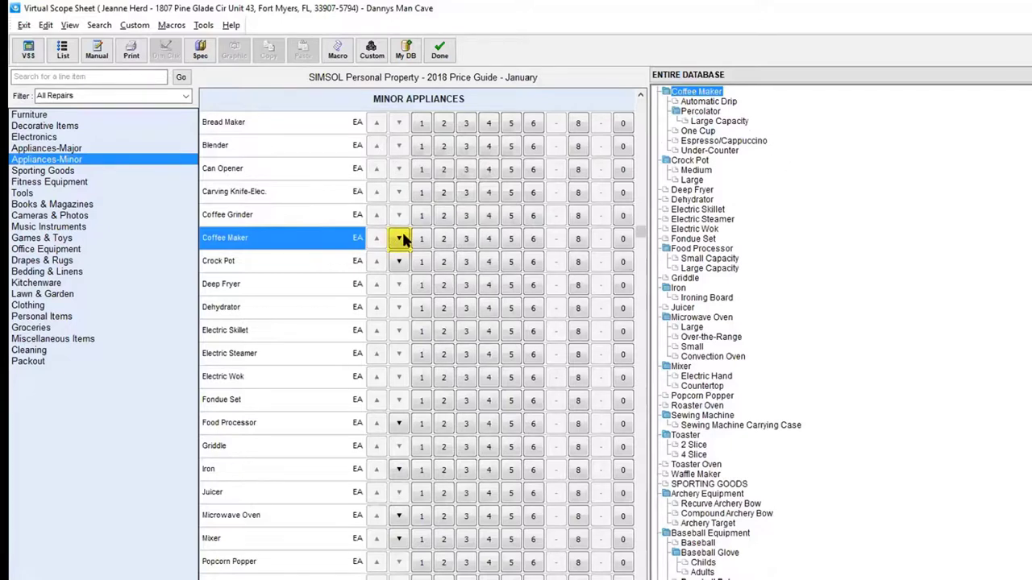
pyautogui.click(399, 238)
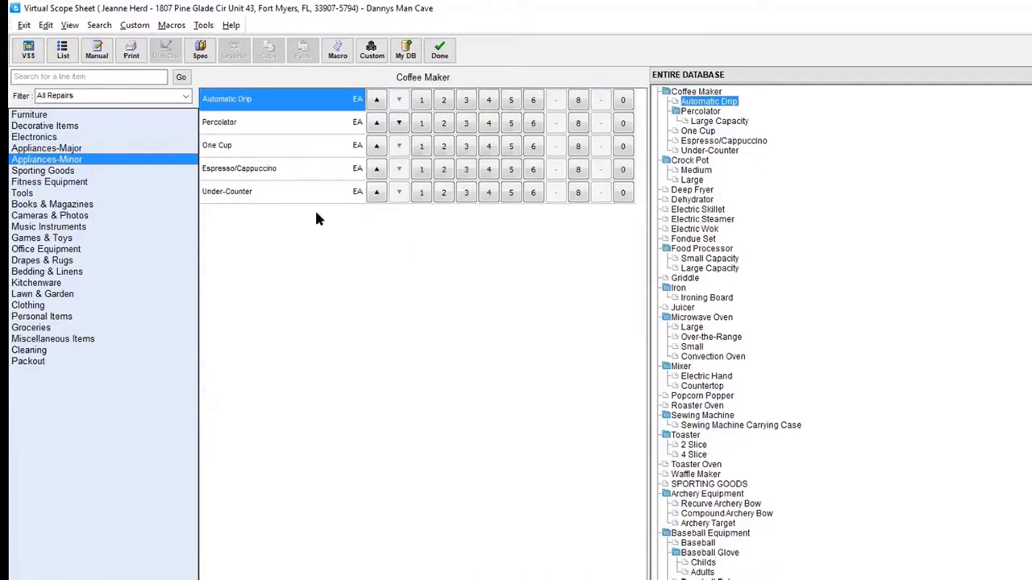
pyautogui.click(398, 122)
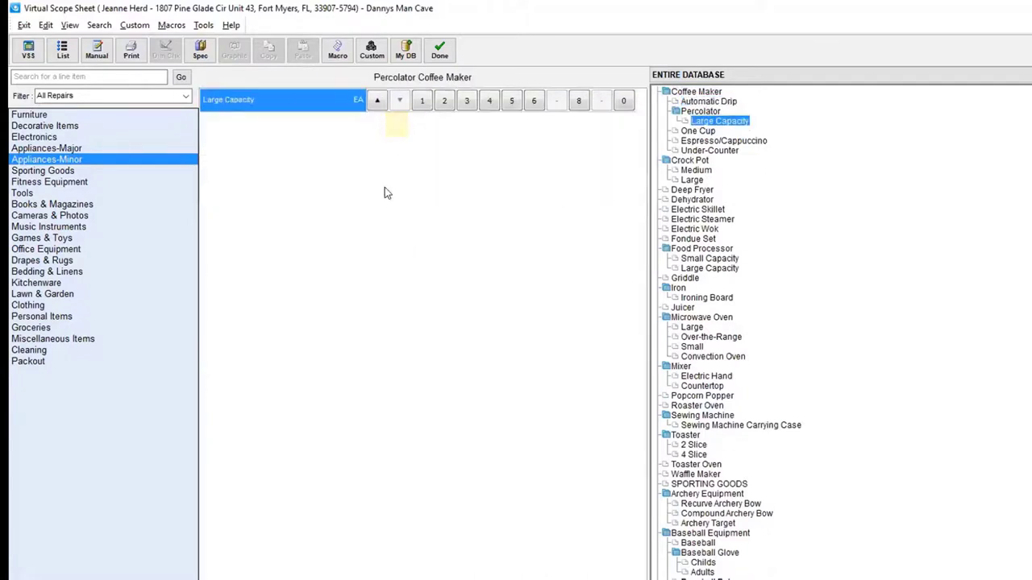
pyautogui.click(378, 101)
pyautogui.click(378, 102)
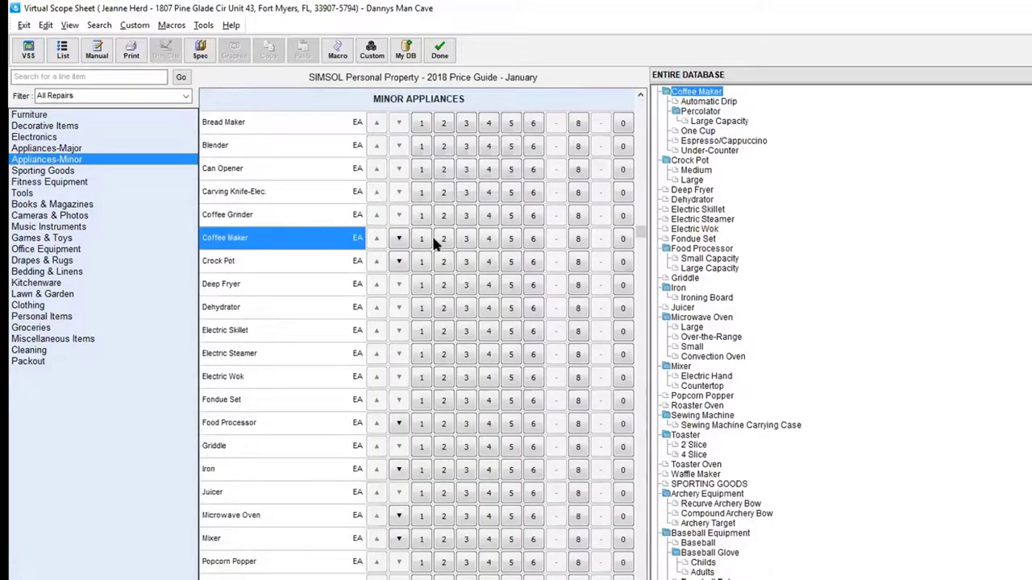
pyautogui.moveTo(442, 240)
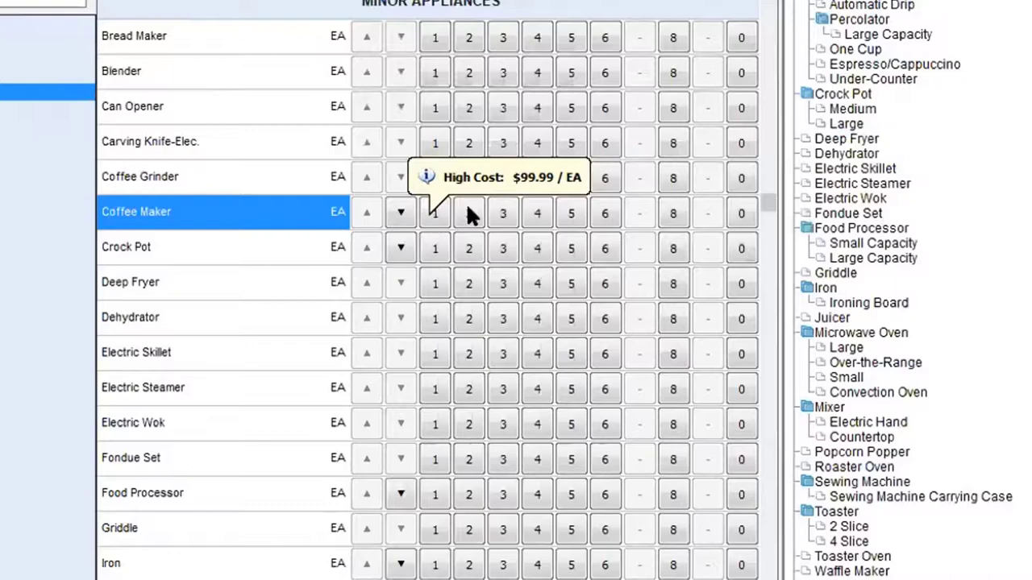
pyautogui.moveTo(471, 216)
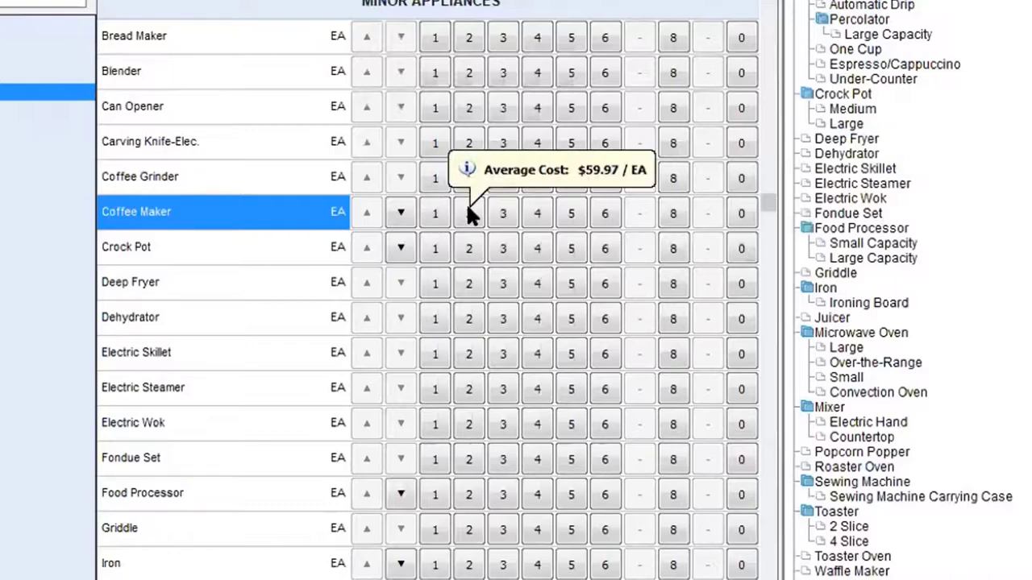
pyautogui.moveTo(504, 216)
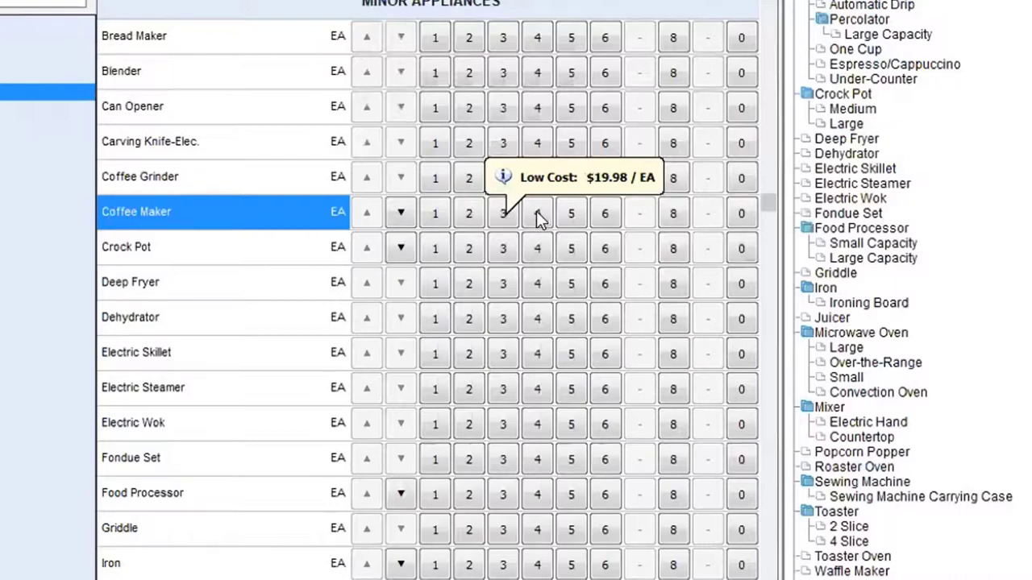
pyautogui.moveTo(539, 219)
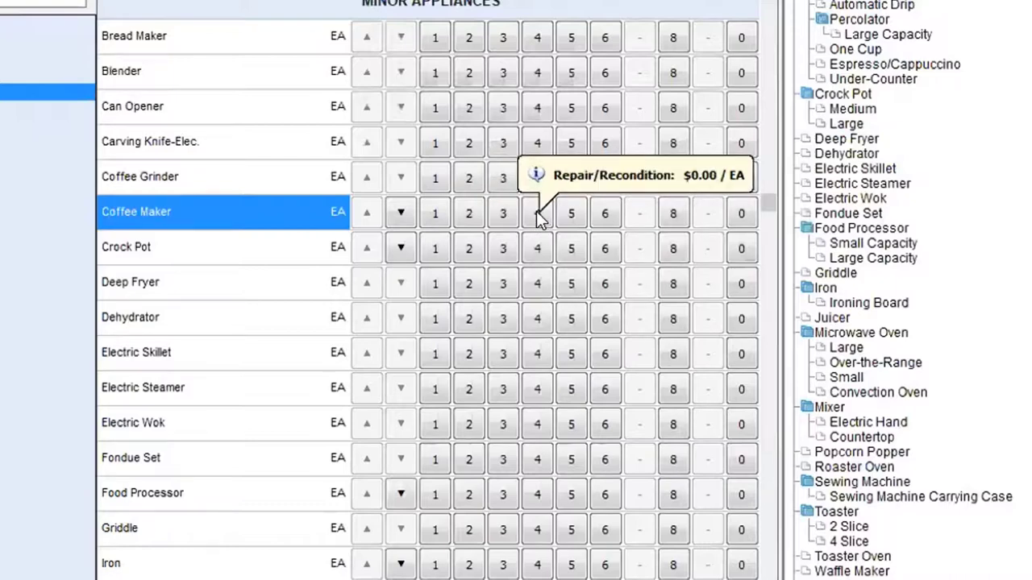
pyautogui.moveTo(576, 219)
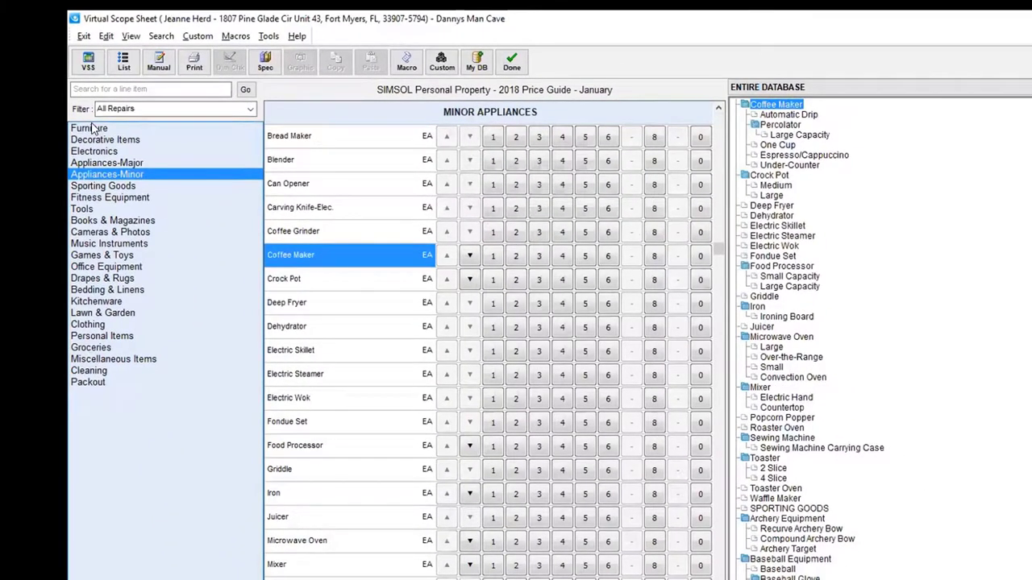
# - Add one Replace Bookcase from the Furniture list at $1,058.94
pyautogui.click(90, 129)
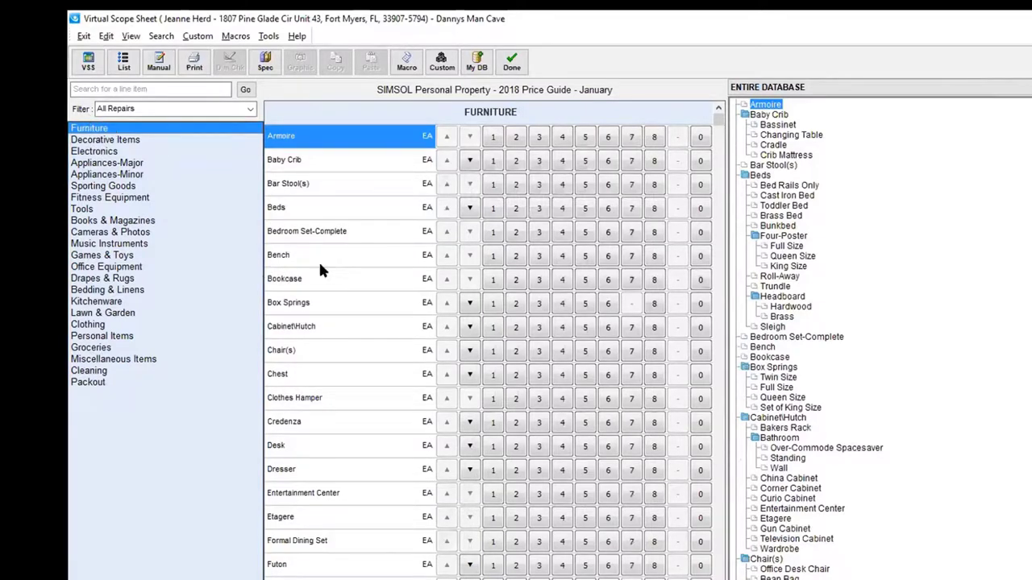
pyautogui.click(341, 281)
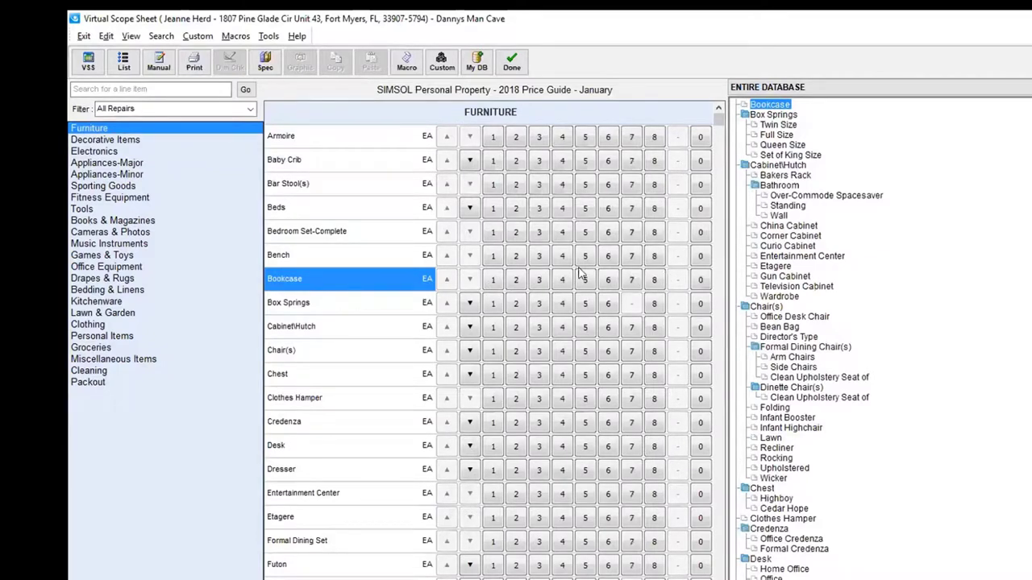
pyautogui.click(497, 280)
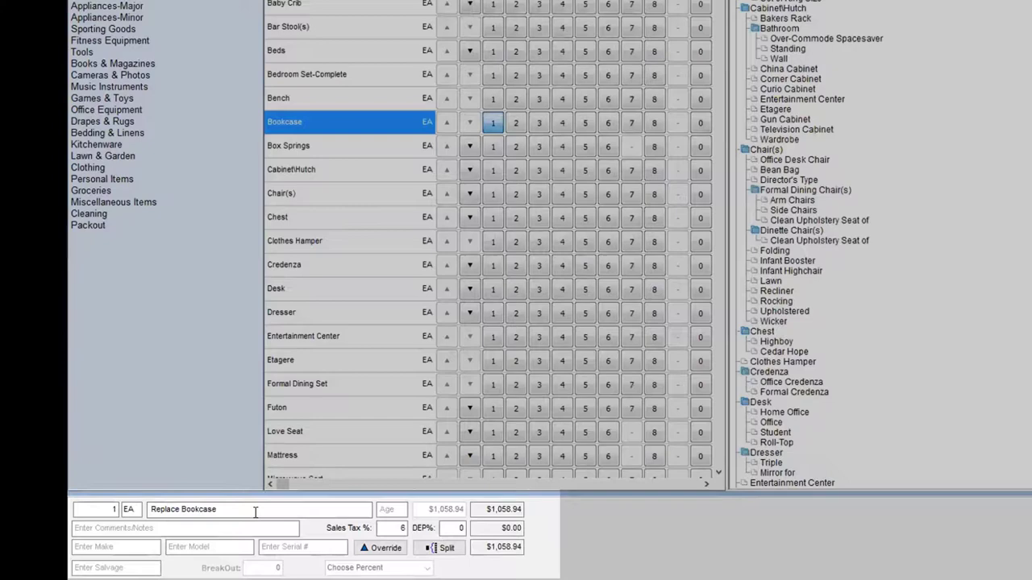
pyautogui.click(385, 509)
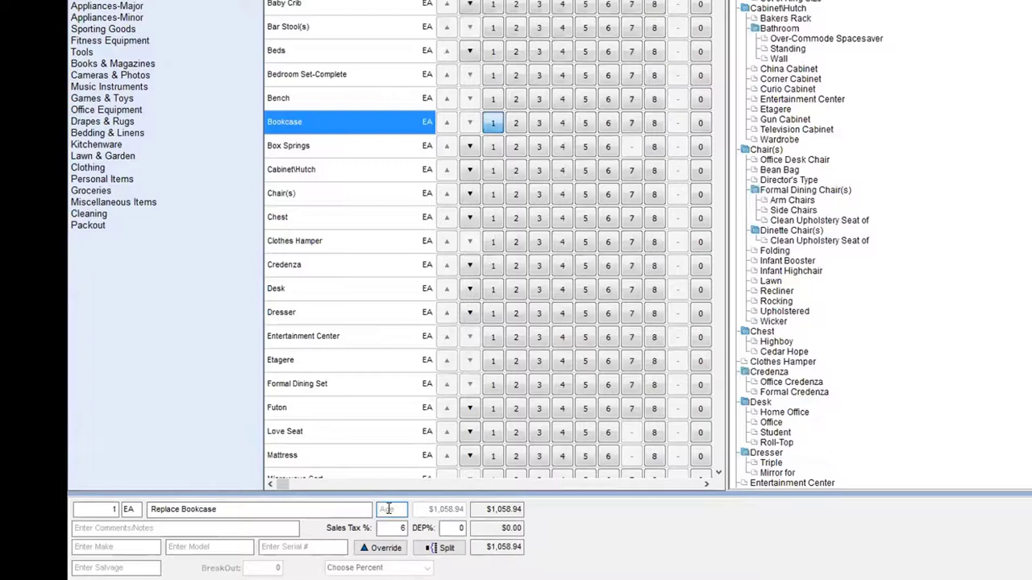
# - Give the bookcase age 1, make Kincaid and model K9754
pyautogui.write('1')
pyautogui.press('Tab')
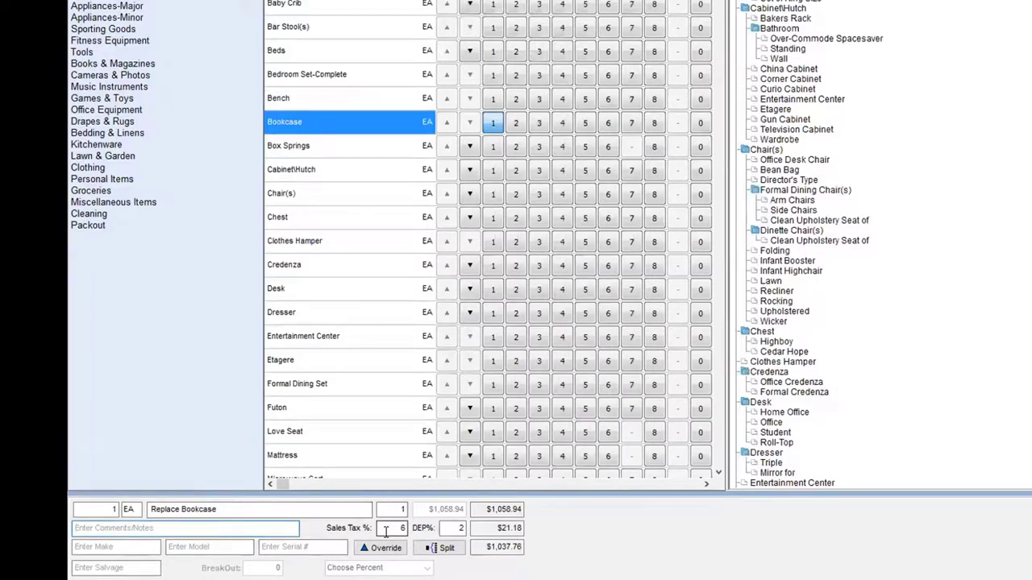
pyautogui.click(104, 548)
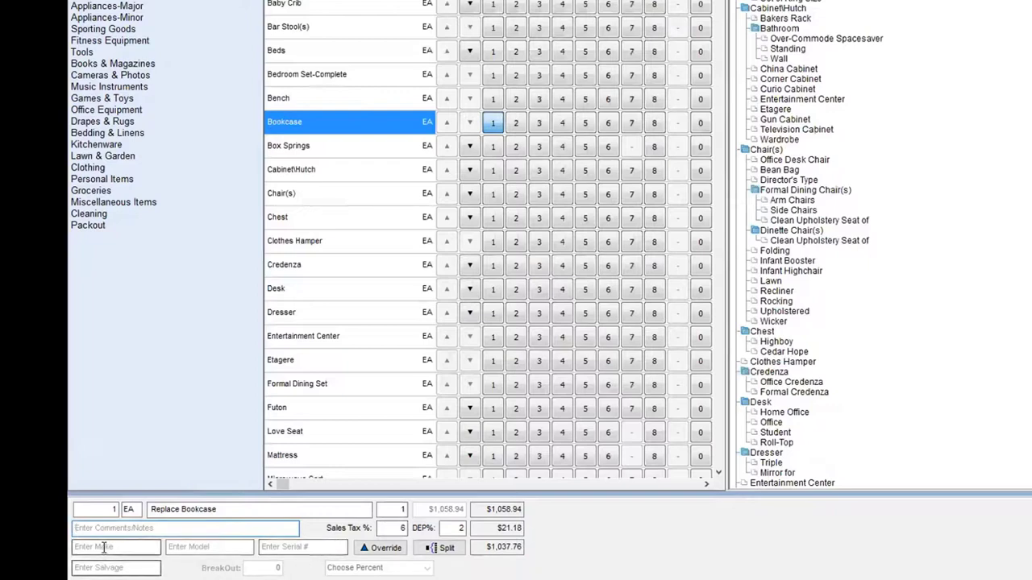
pyautogui.write('Kincaid')
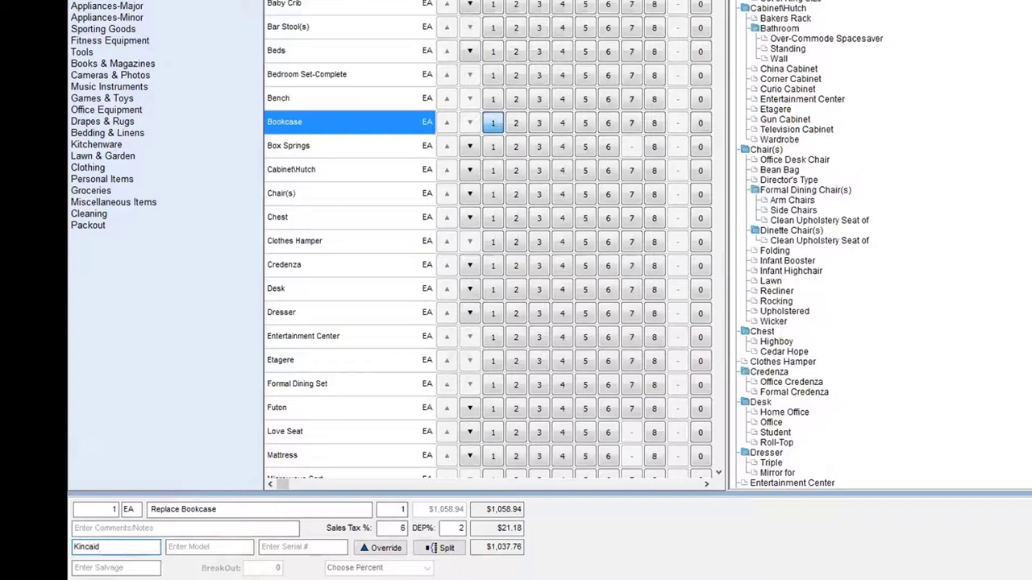
pyautogui.press('Tab')
pyautogui.write('K')
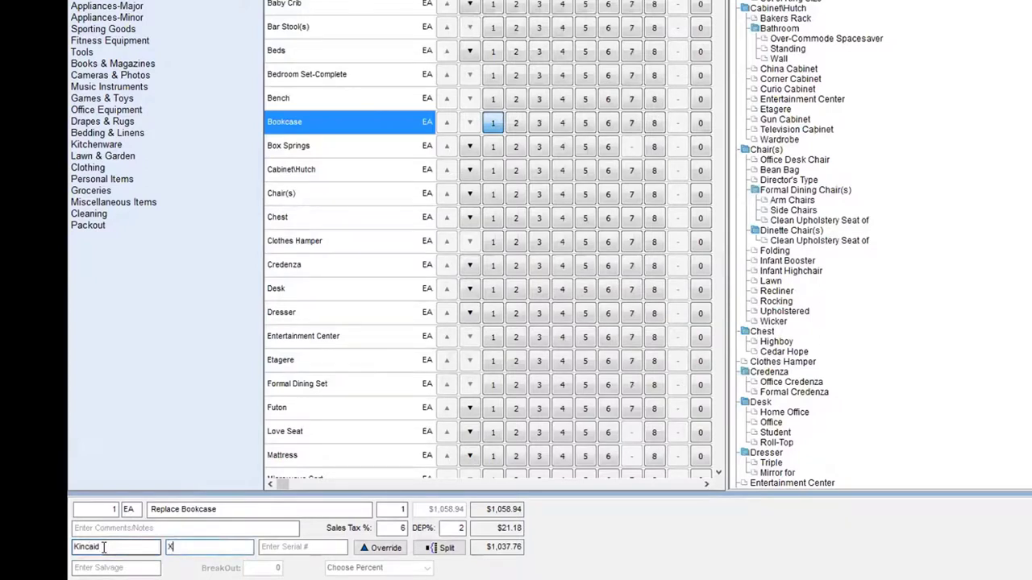
pyautogui.write('9754')
pyautogui.press('Tab')
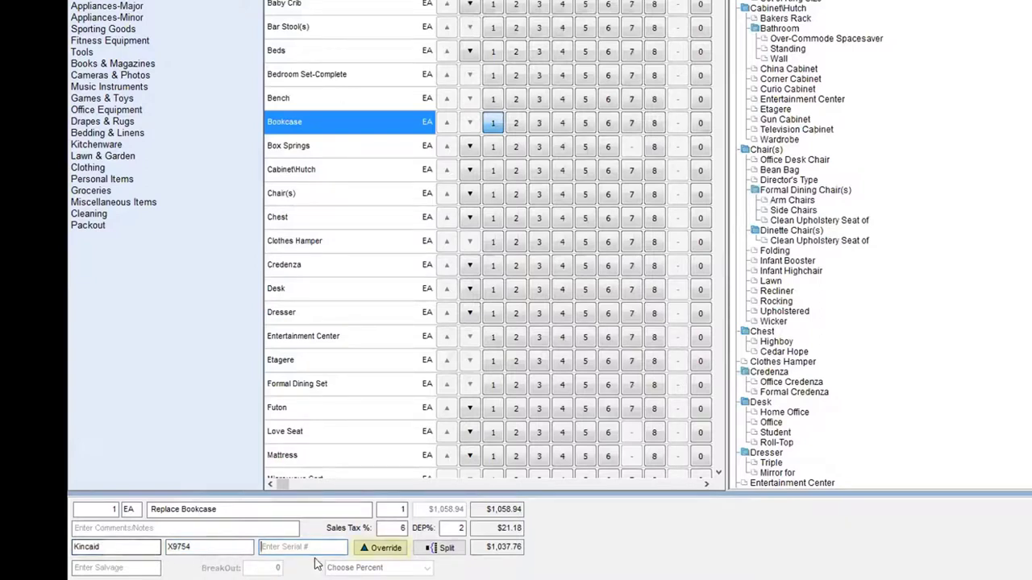
# - Open the bookcase's Line Item Override showing RCV $1,058.94 and ACV $1,037.76
pyautogui.click(390, 550)
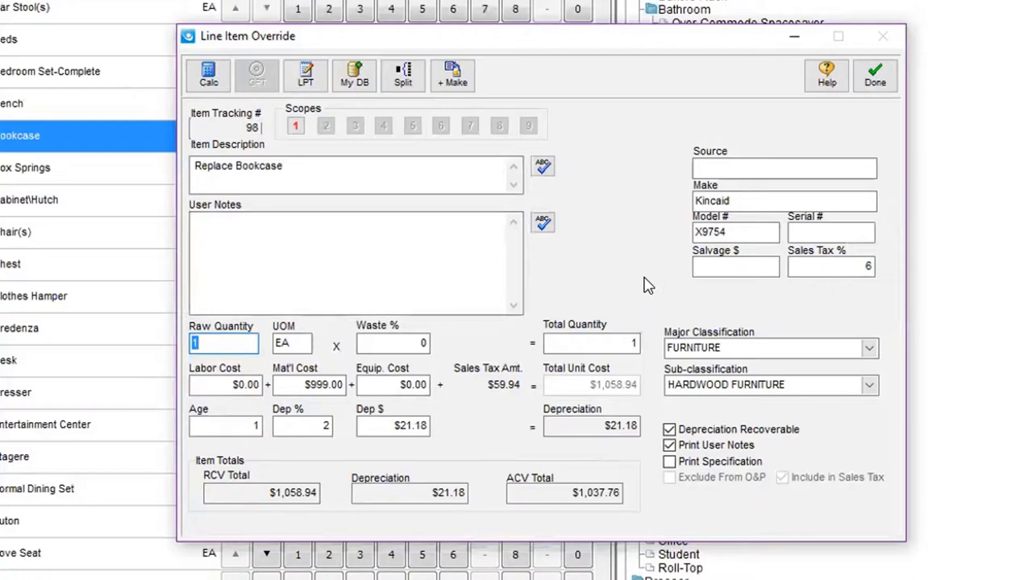
pyautogui.click(698, 266)
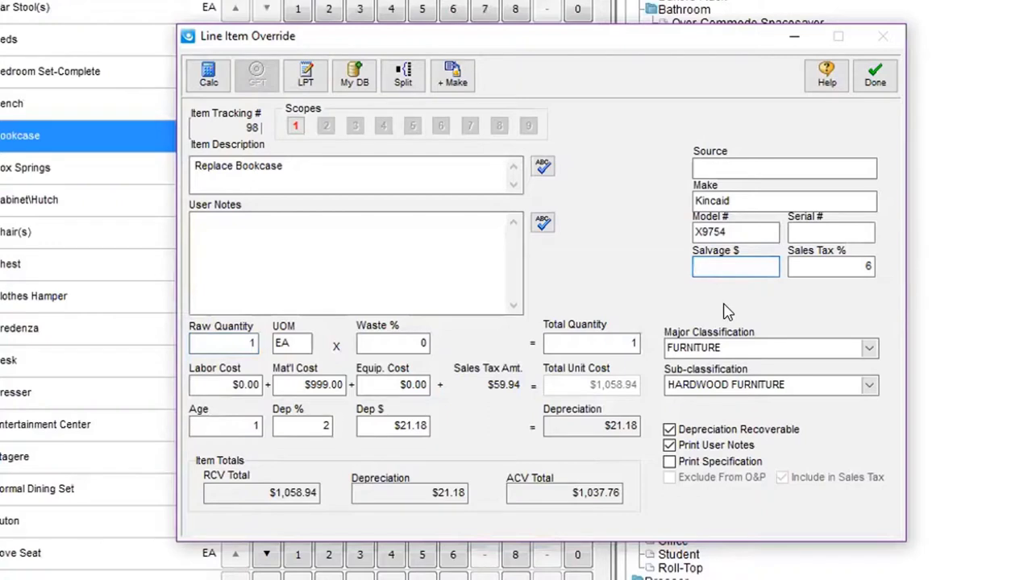
# - Enter $100.00 salvage and the note 'Damaged by Water', then save the override
pyautogui.write('100.00')
pyautogui.press('Tab')
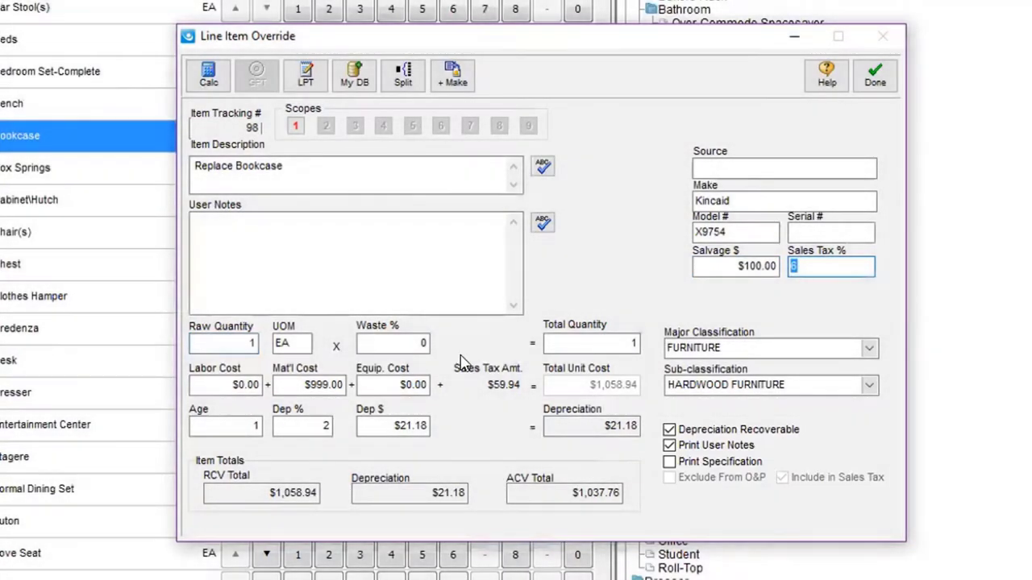
pyautogui.click(341, 266)
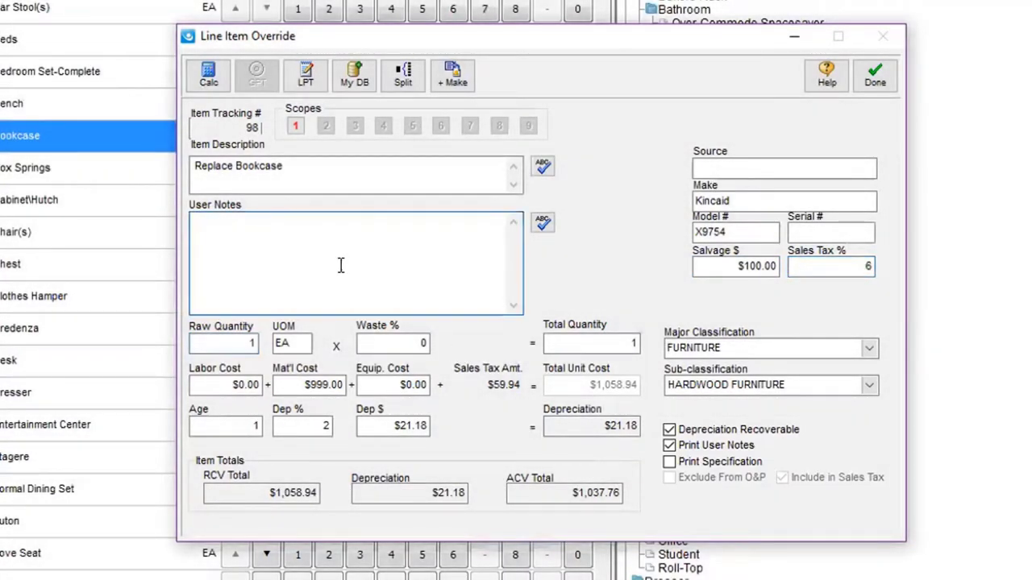
pyautogui.write('Damaged by Water')
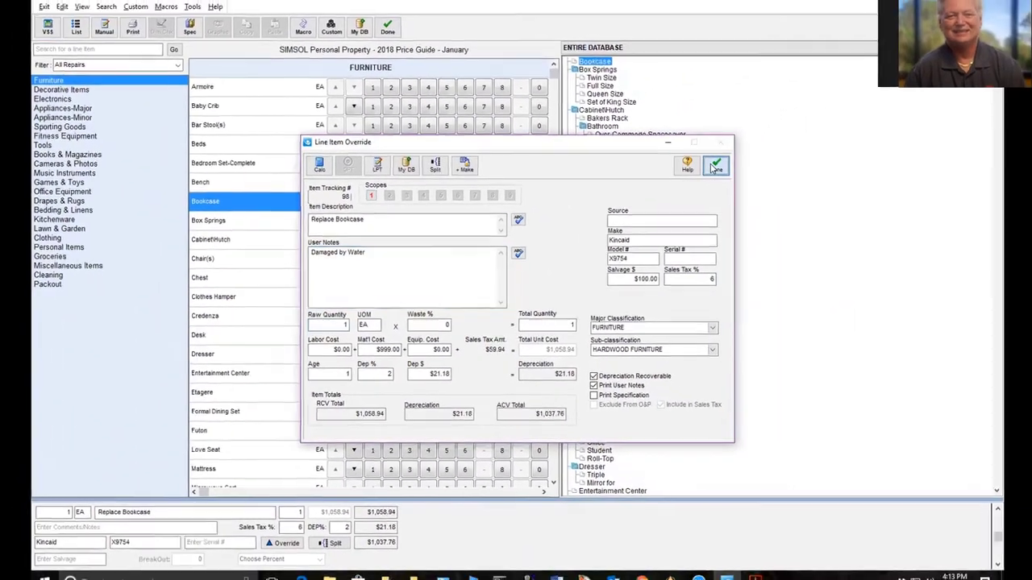
pyautogui.click(714, 165)
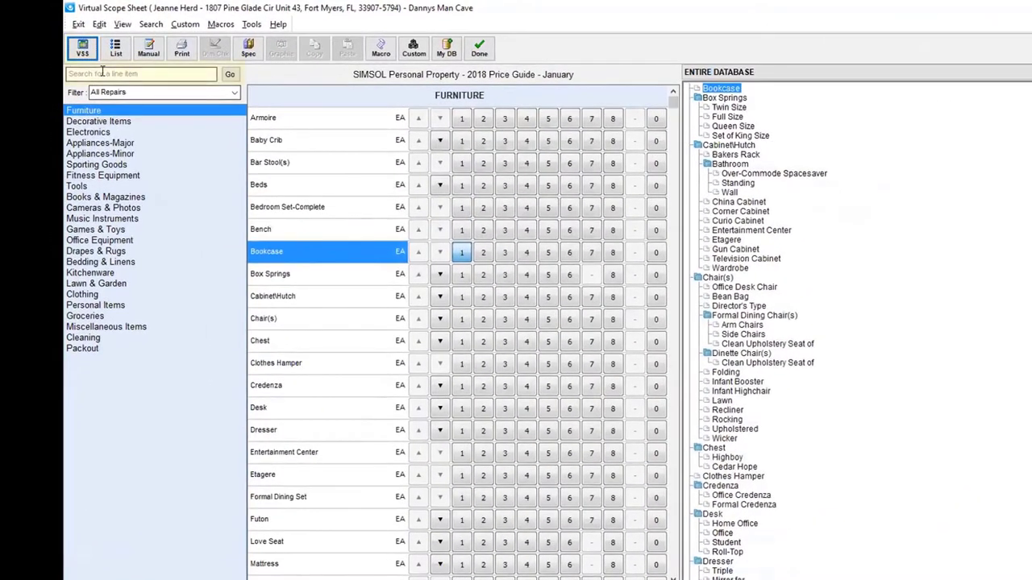
# - Run a line item search for 'Hanging'
pyautogui.click(93, 65)
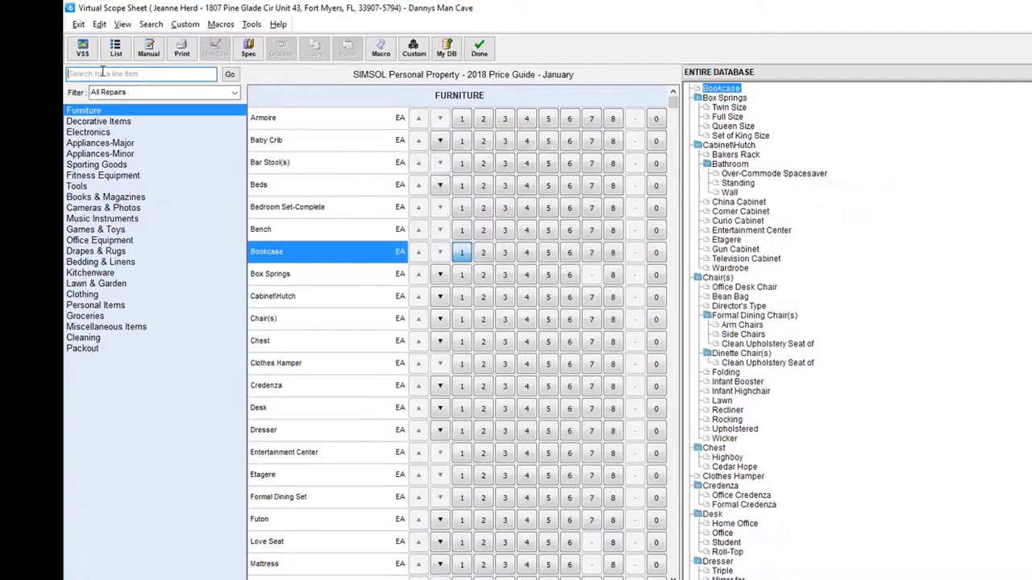
pyautogui.write('Hanging')
pyautogui.press('Return')
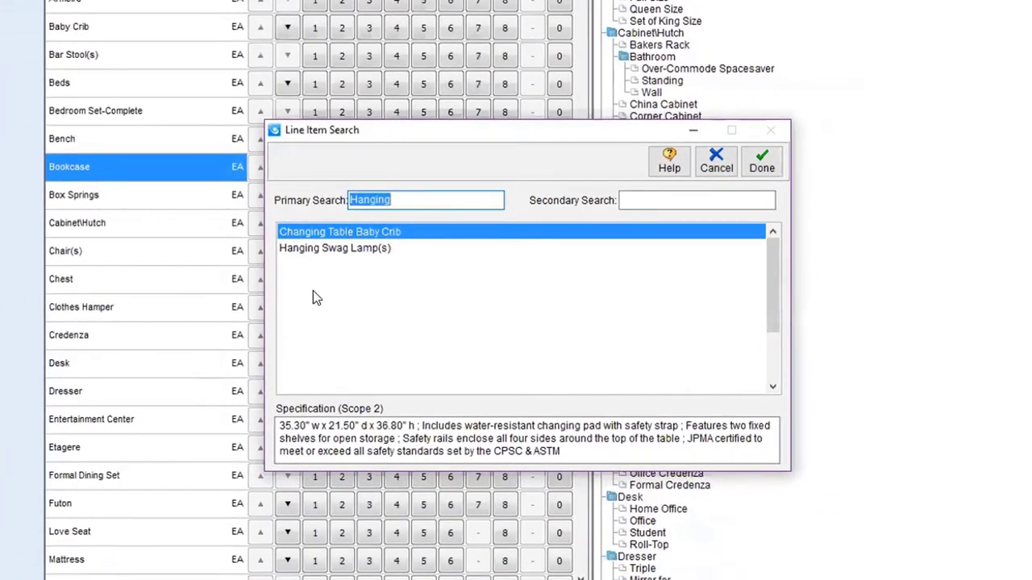
# - Add Hanging Swag Lamp(s) at average cost with an age of 1
pyautogui.doubleClick(298, 254)
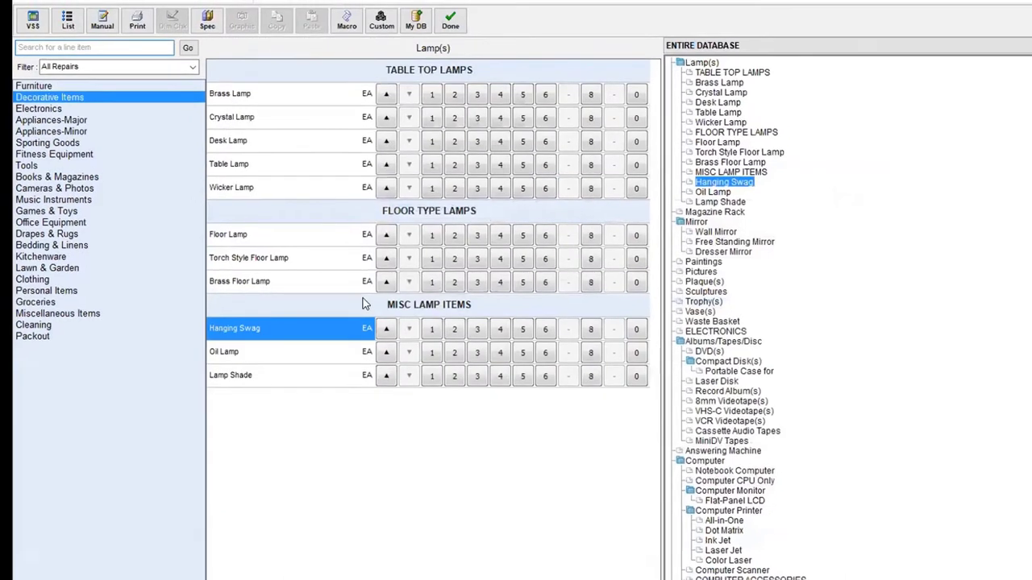
pyautogui.click(454, 331)
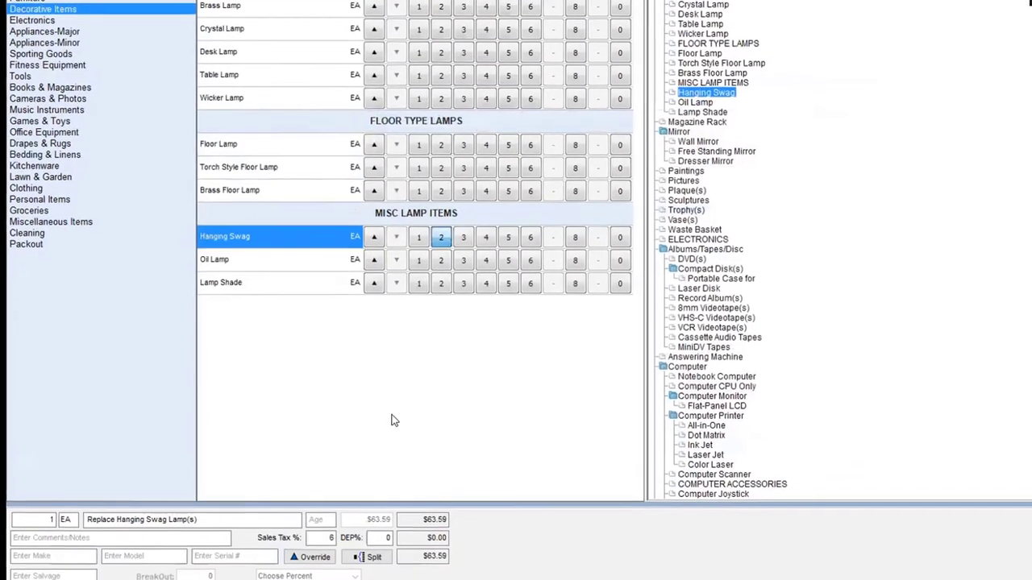
pyautogui.click(319, 519)
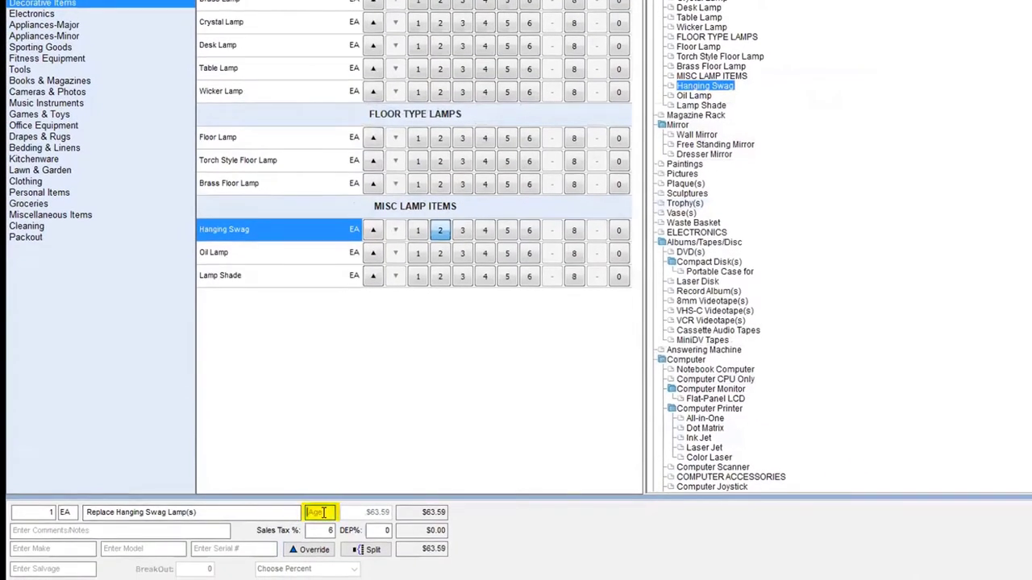
pyautogui.write('1')
pyautogui.press('Return')
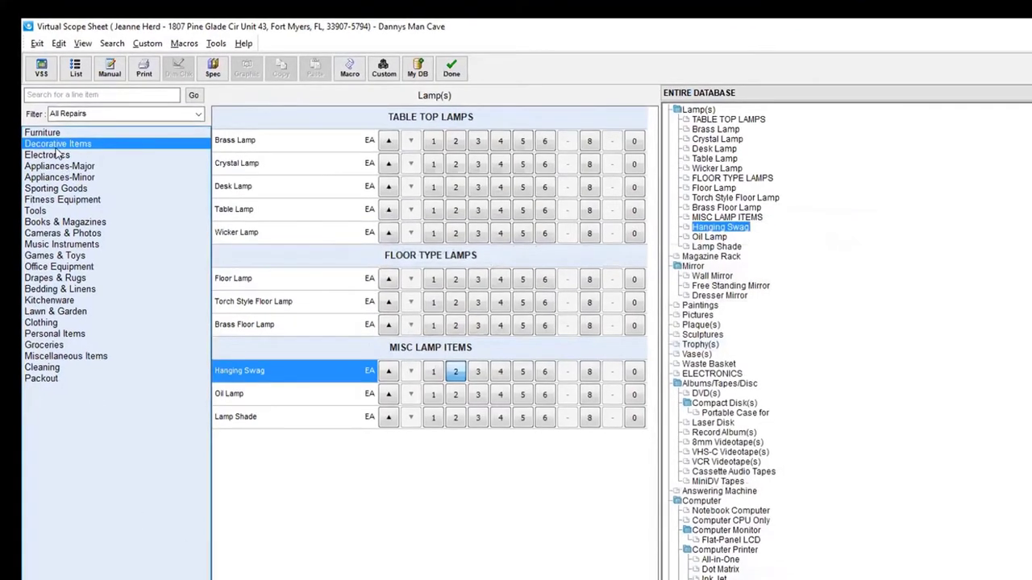
# - Step through Furniture, Decorative Items and Electronics to the Appliances-Major price list
pyautogui.click(47, 134)
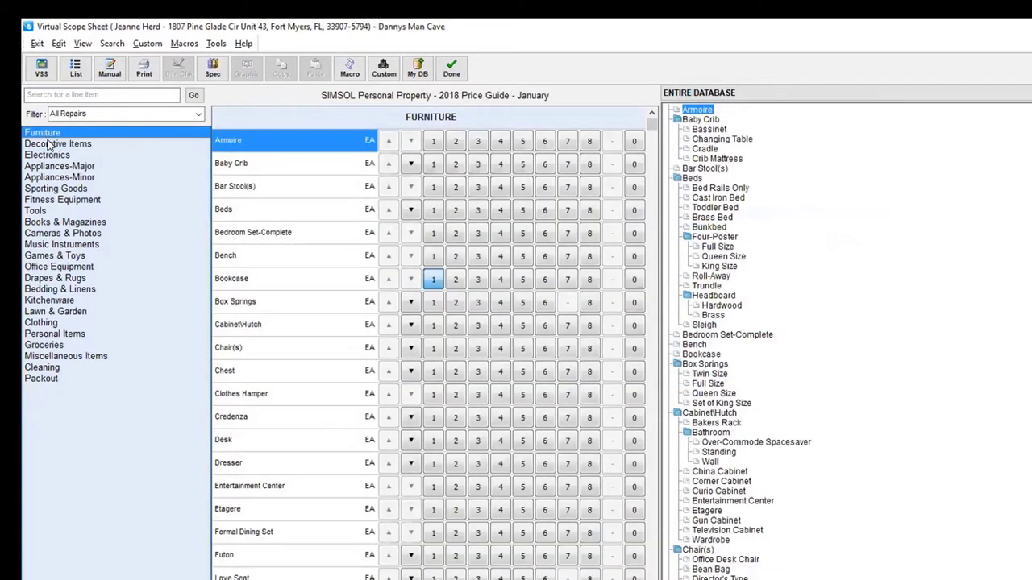
pyautogui.click(49, 144)
pyautogui.click(47, 155)
pyautogui.click(48, 166)
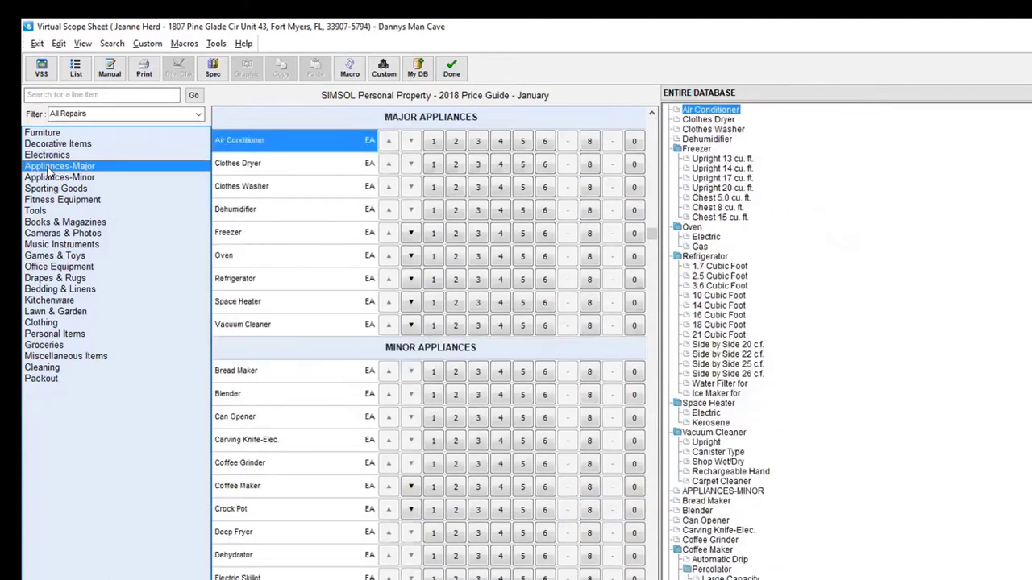